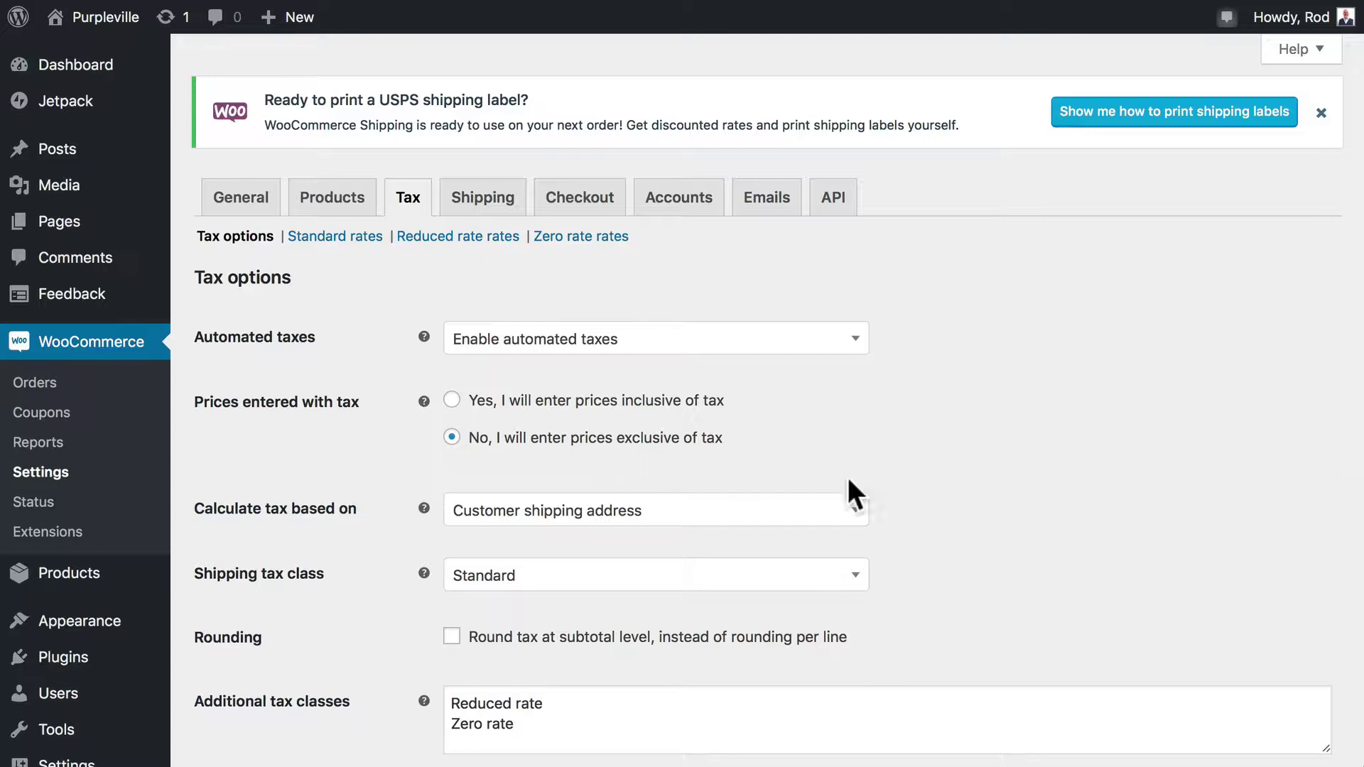
{"action": "scroll", "coordinate": [974, 463], "scroll_direction": "down", "scroll_amount": 4}
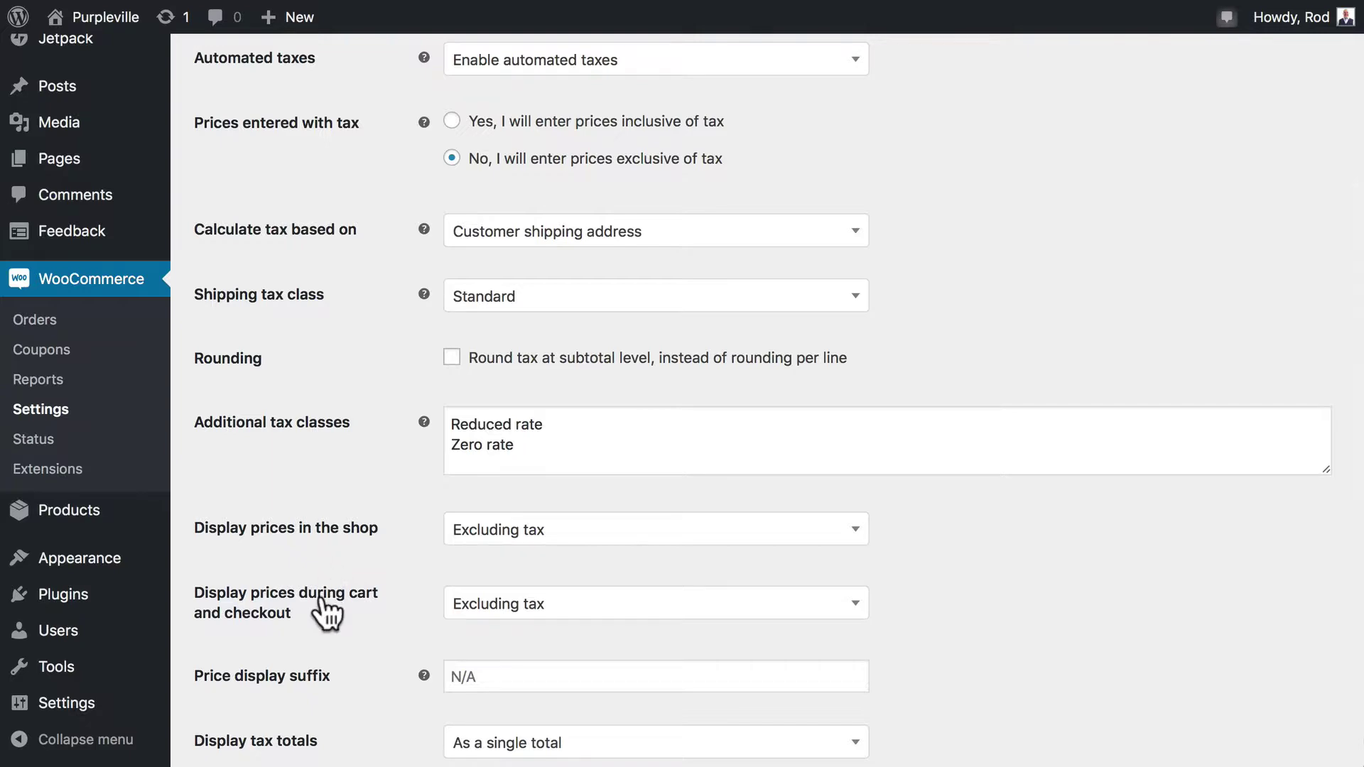
{"action": "scroll", "coordinate": [323, 611], "scroll_direction": "up", "scroll_amount": 4}
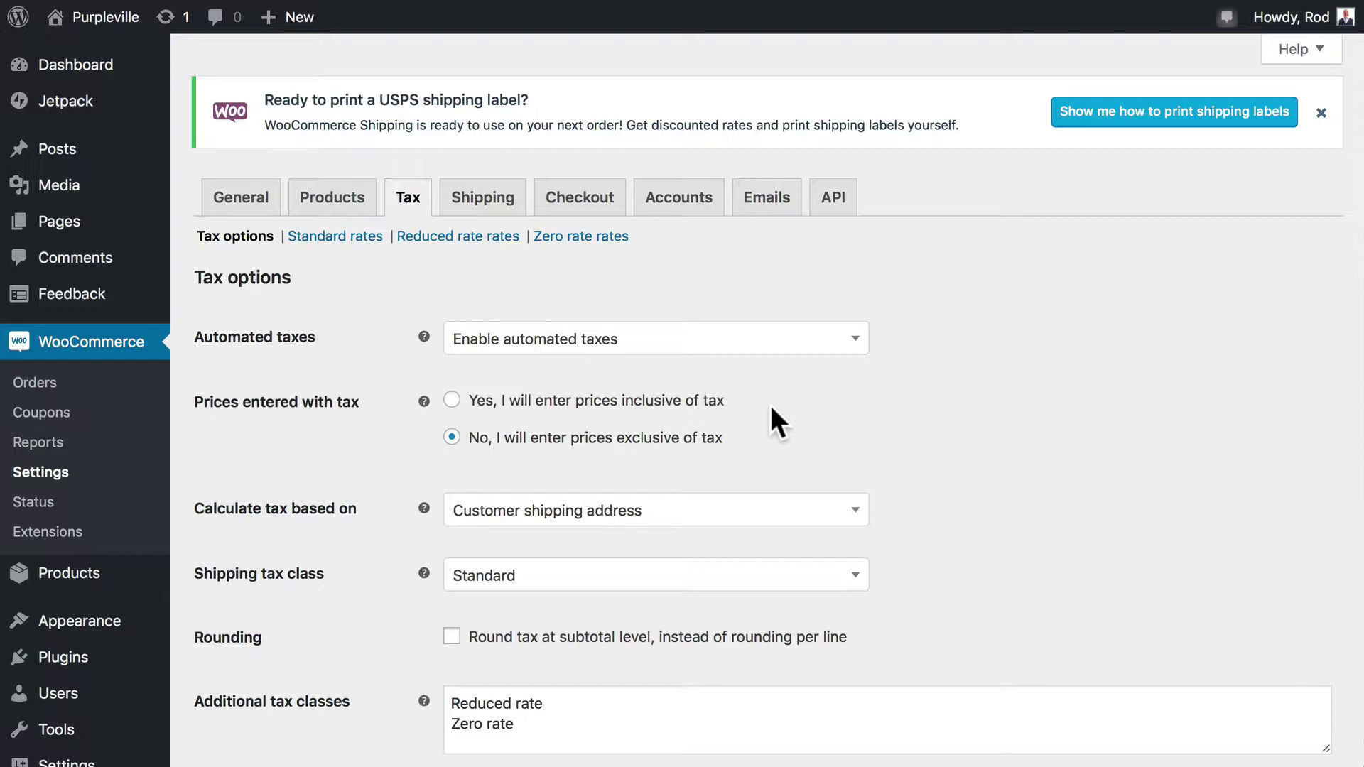
Keep tax calculated based on the customer shipping address.
{"action": "scroll", "coordinate": [771, 408], "scroll_direction": "down", "scroll_amount": 3}
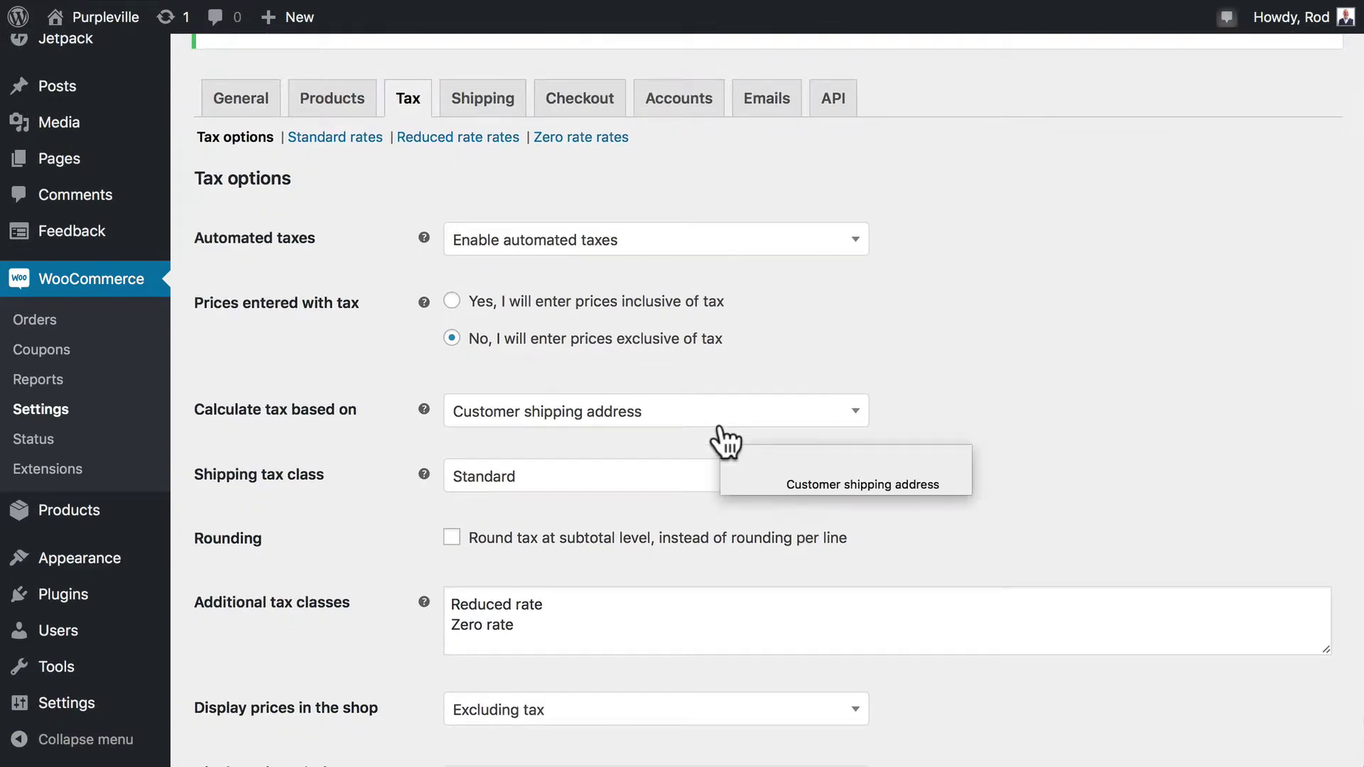
{"action": "left_click", "coordinate": [741, 411]}
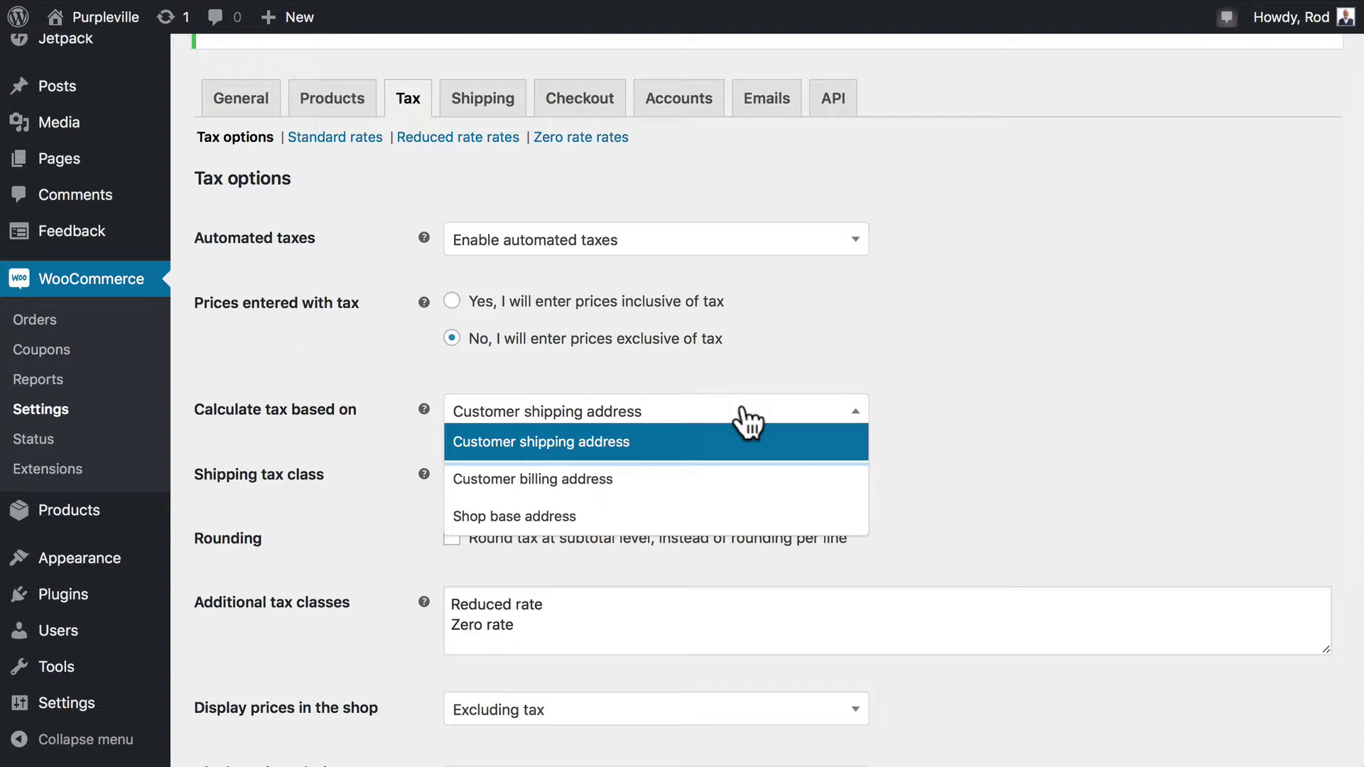
{"action": "left_click", "coordinate": [855, 382]}
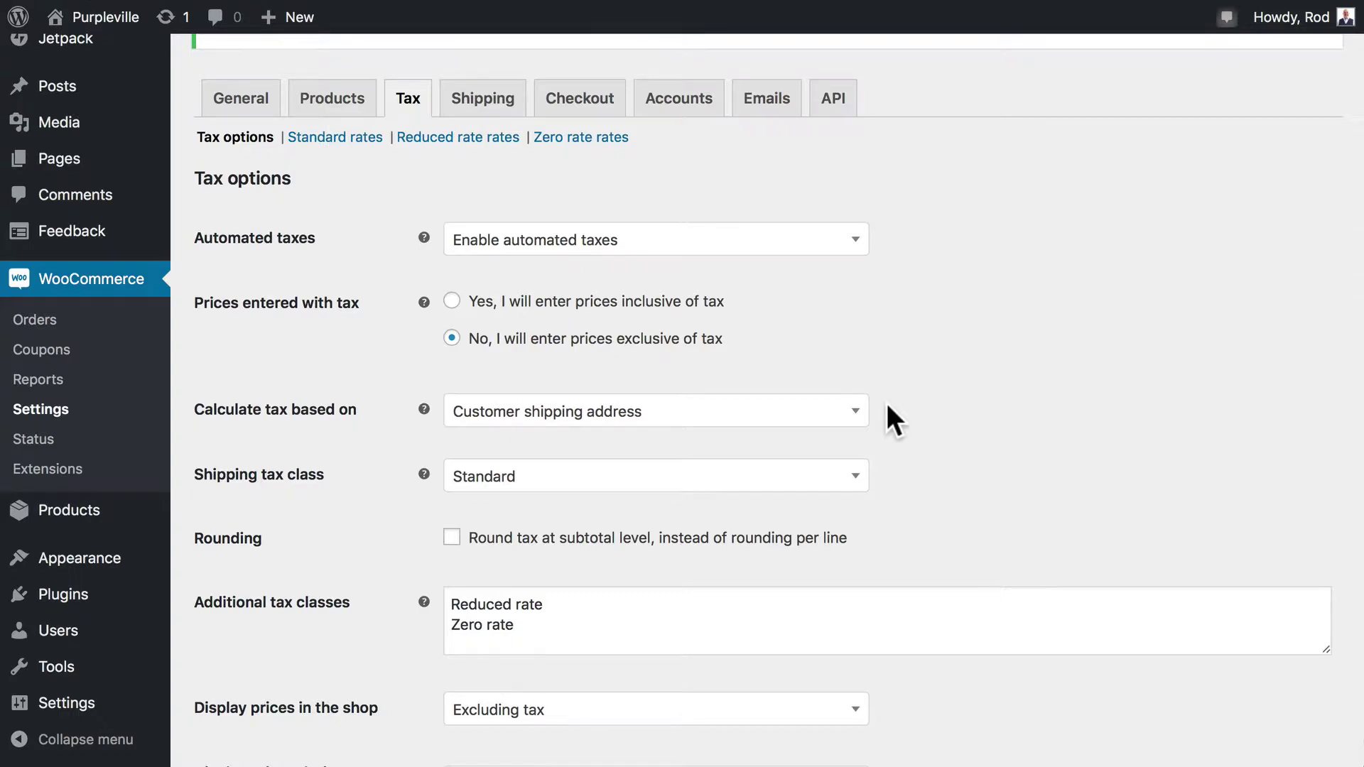
Set Shipping tax class to 'Shipping tax class based on cart items'.
{"action": "left_click", "coordinate": [900, 437]}
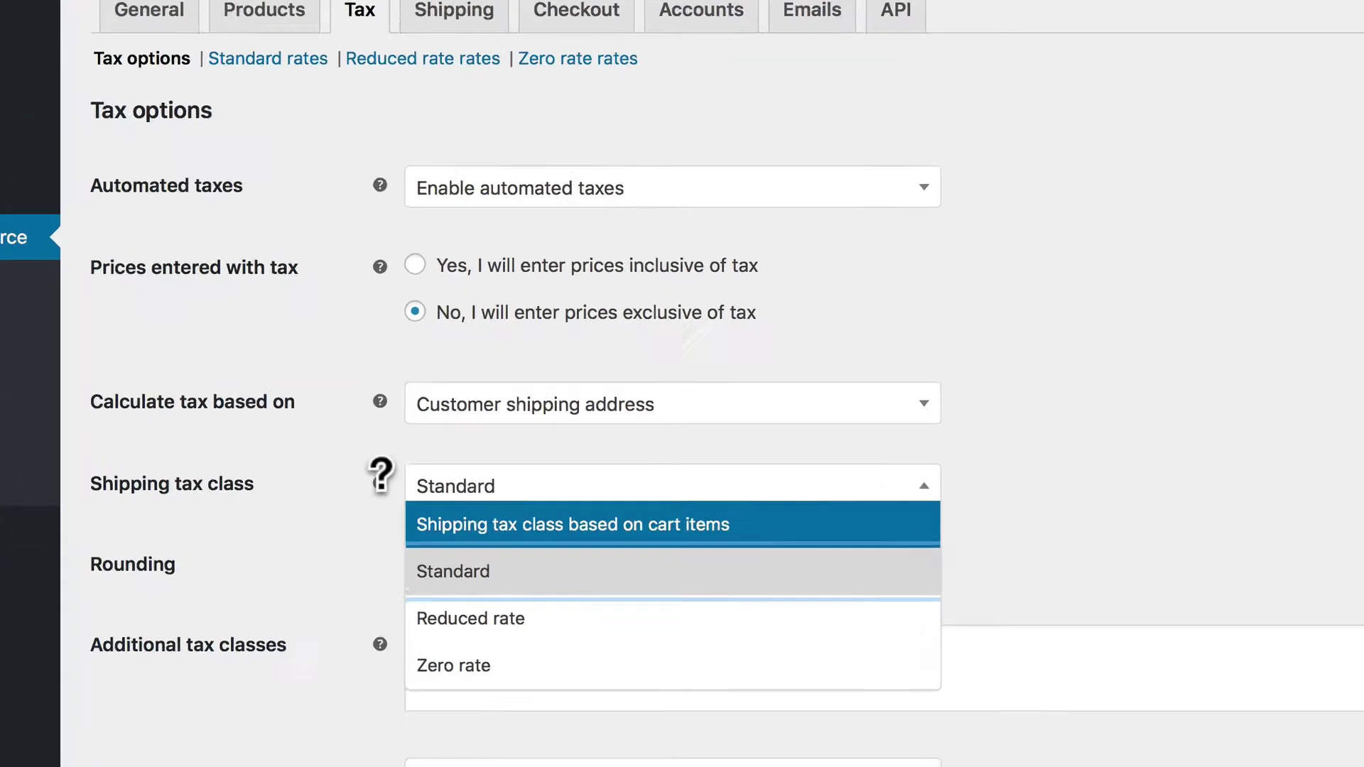
{"action": "mouse_move", "coordinate": [428, 473]}
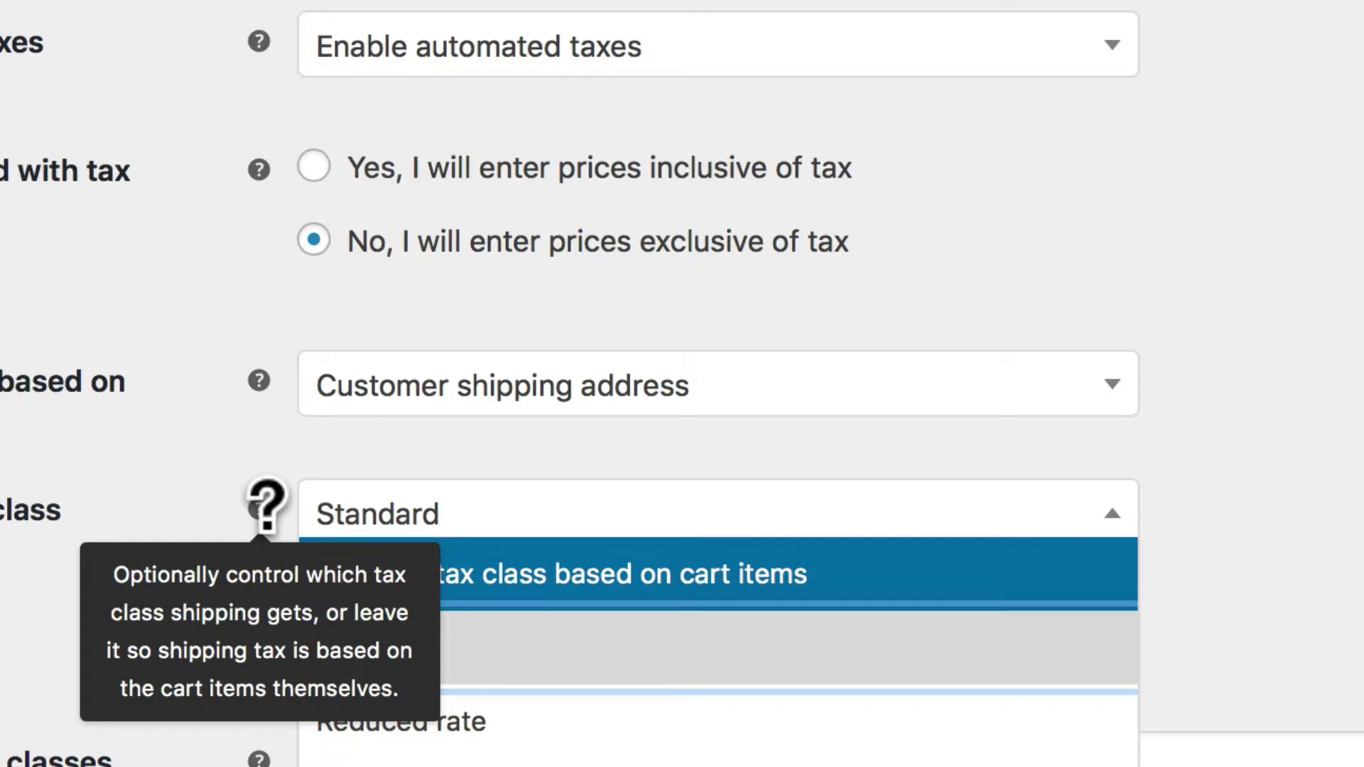
{"action": "left_click", "coordinate": [182, 502]}
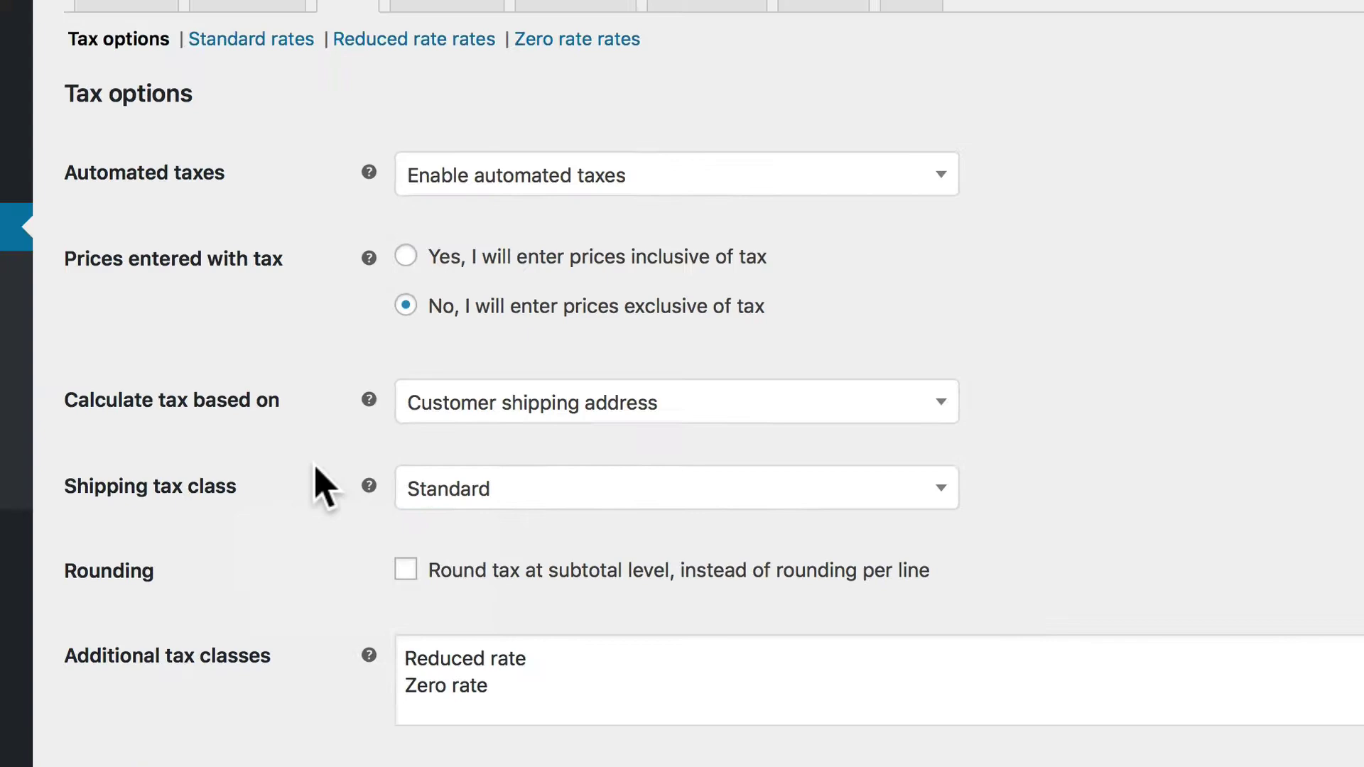
{"action": "mouse_move", "coordinate": [257, 383]}
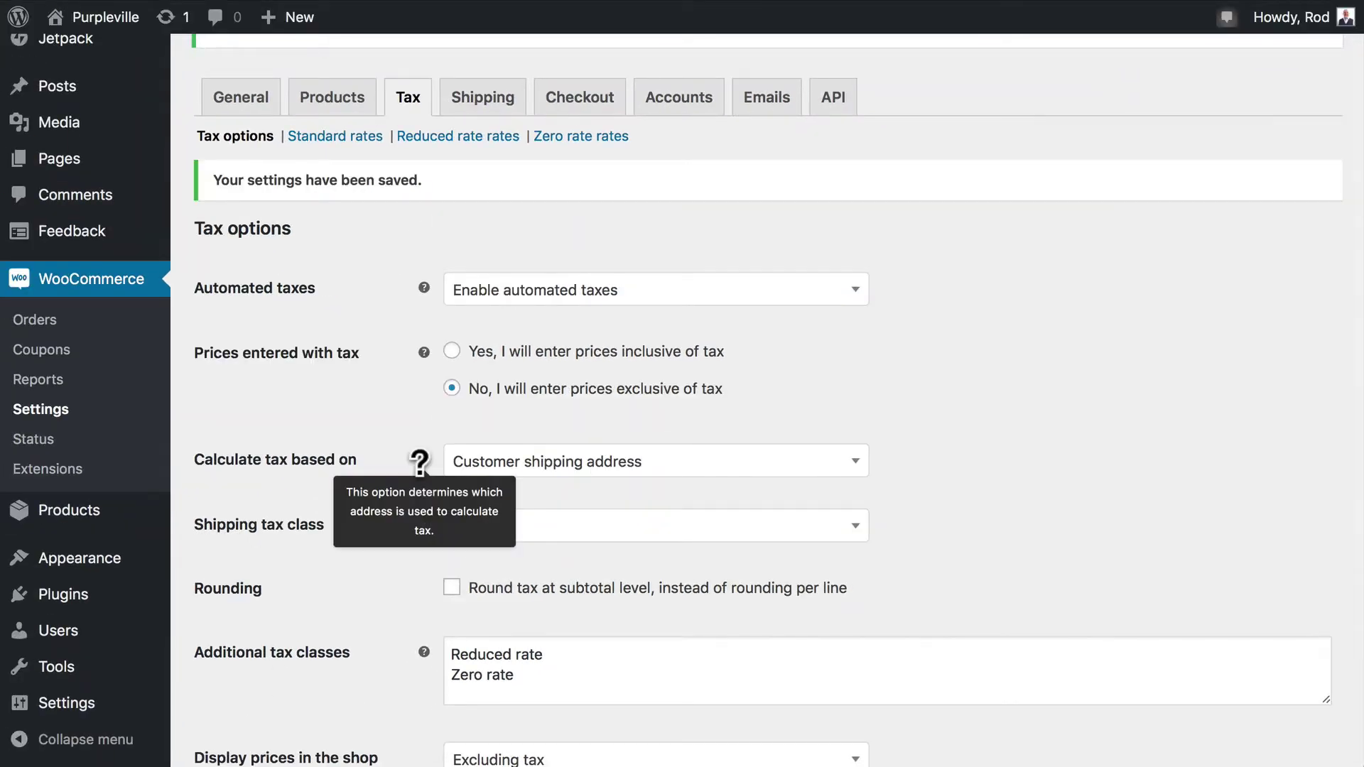
{"action": "left_click", "coordinate": [557, 527]}
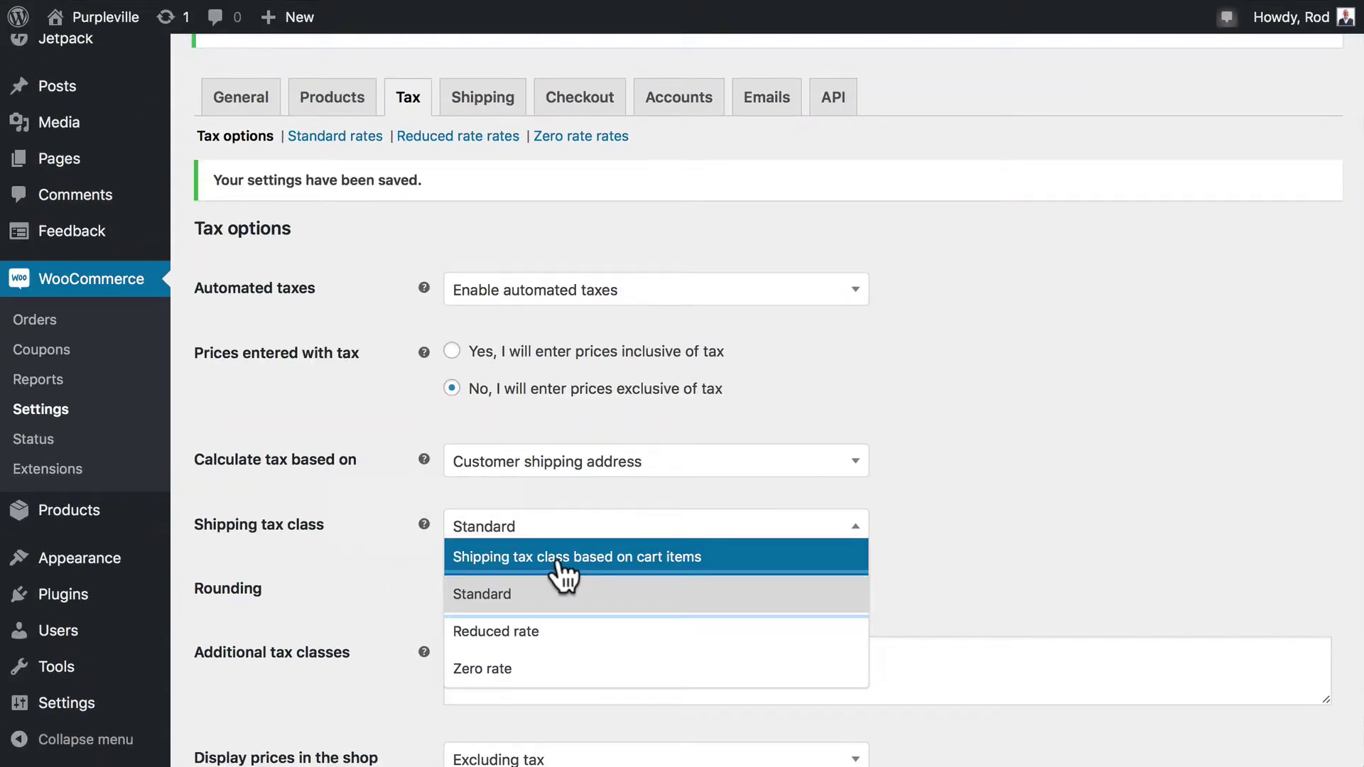
{"action": "left_click", "coordinate": [563, 557]}
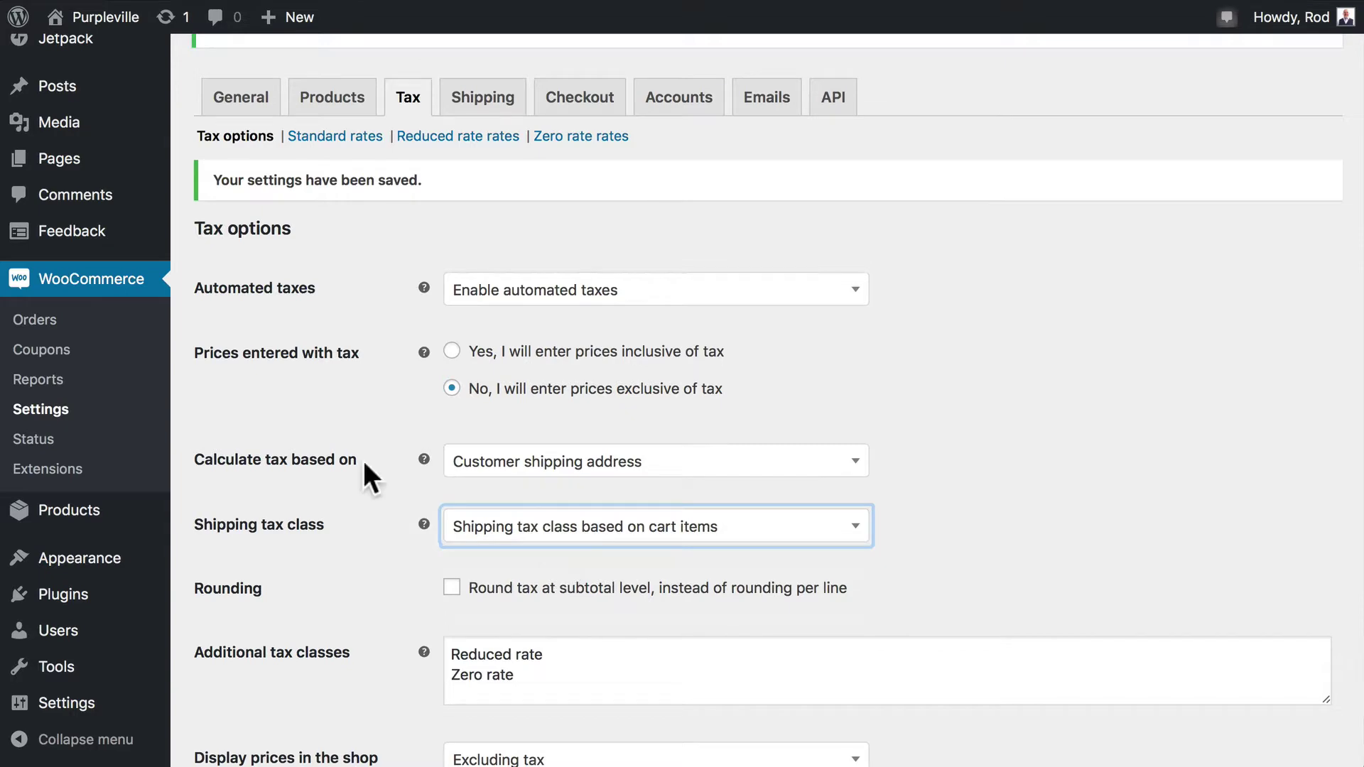
{"action": "scroll", "coordinate": [386, 701], "scroll_direction": "down", "scroll_amount": 5}
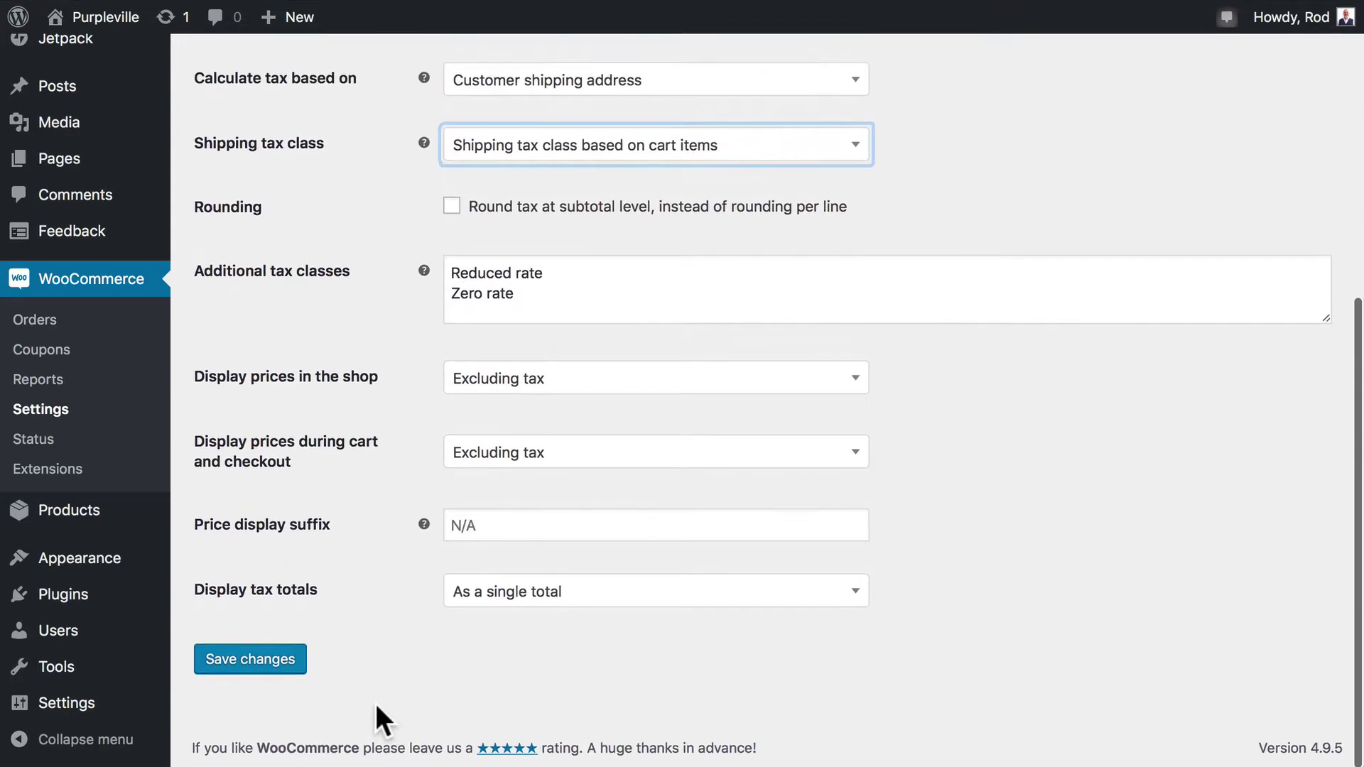
Save the tax options, then view the Standard tax rates table, which has no rates yet.
{"action": "left_click", "coordinate": [241, 664]}
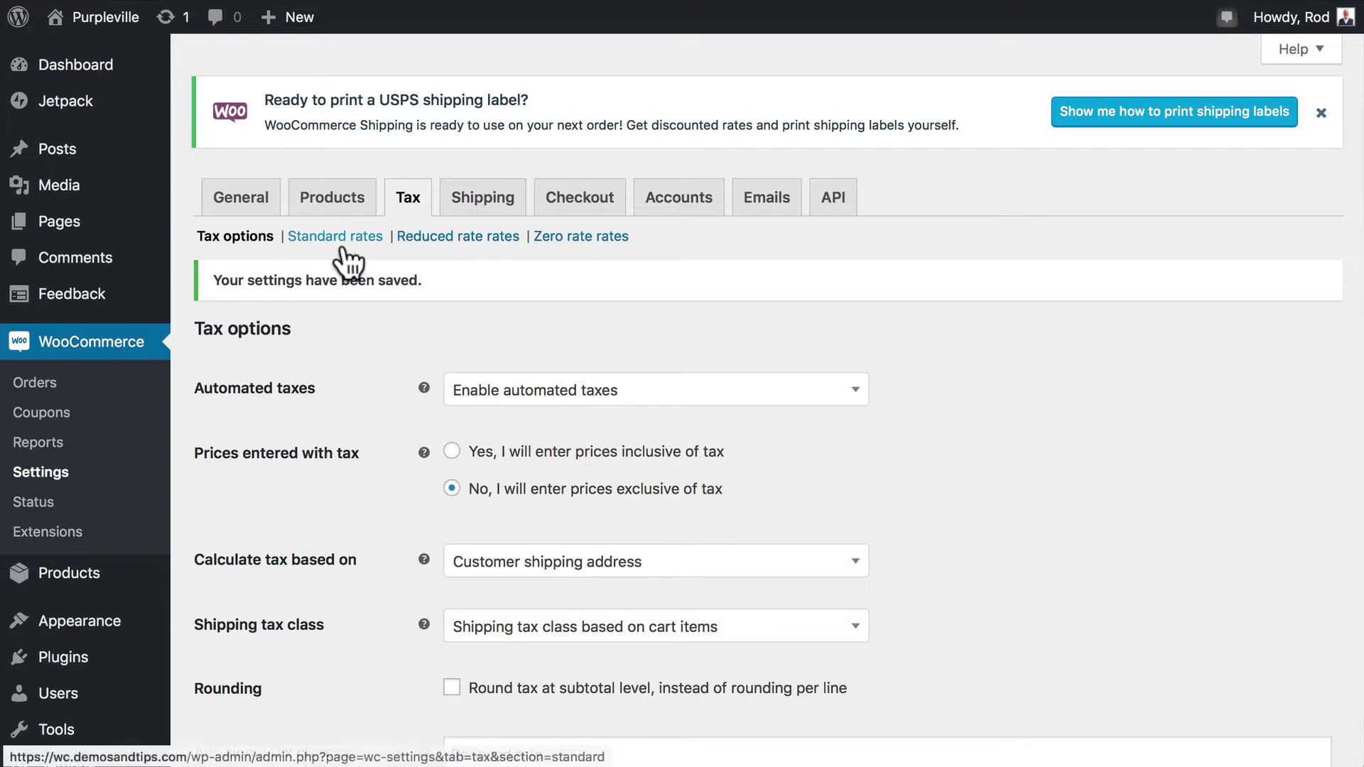
{"action": "left_click", "coordinate": [337, 238]}
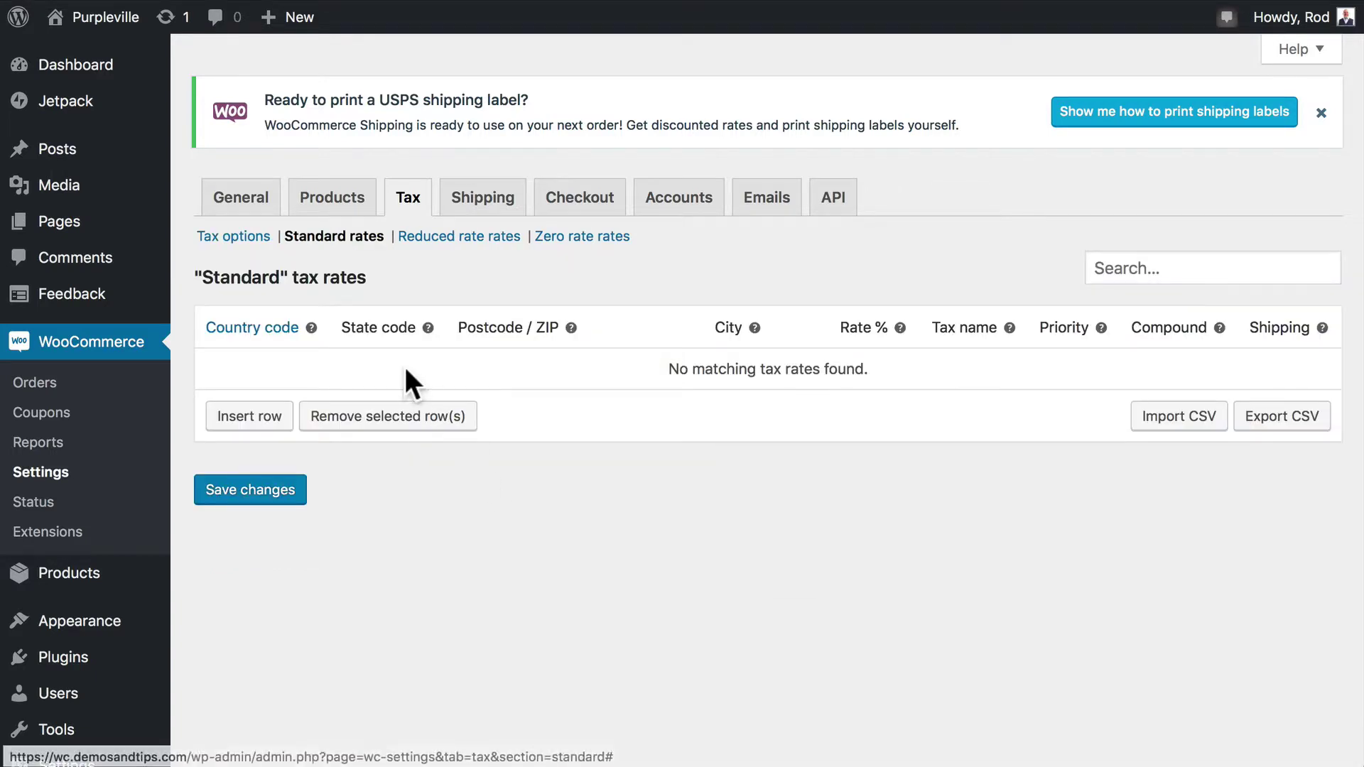
{"action": "mouse_move", "coordinate": [313, 327]}
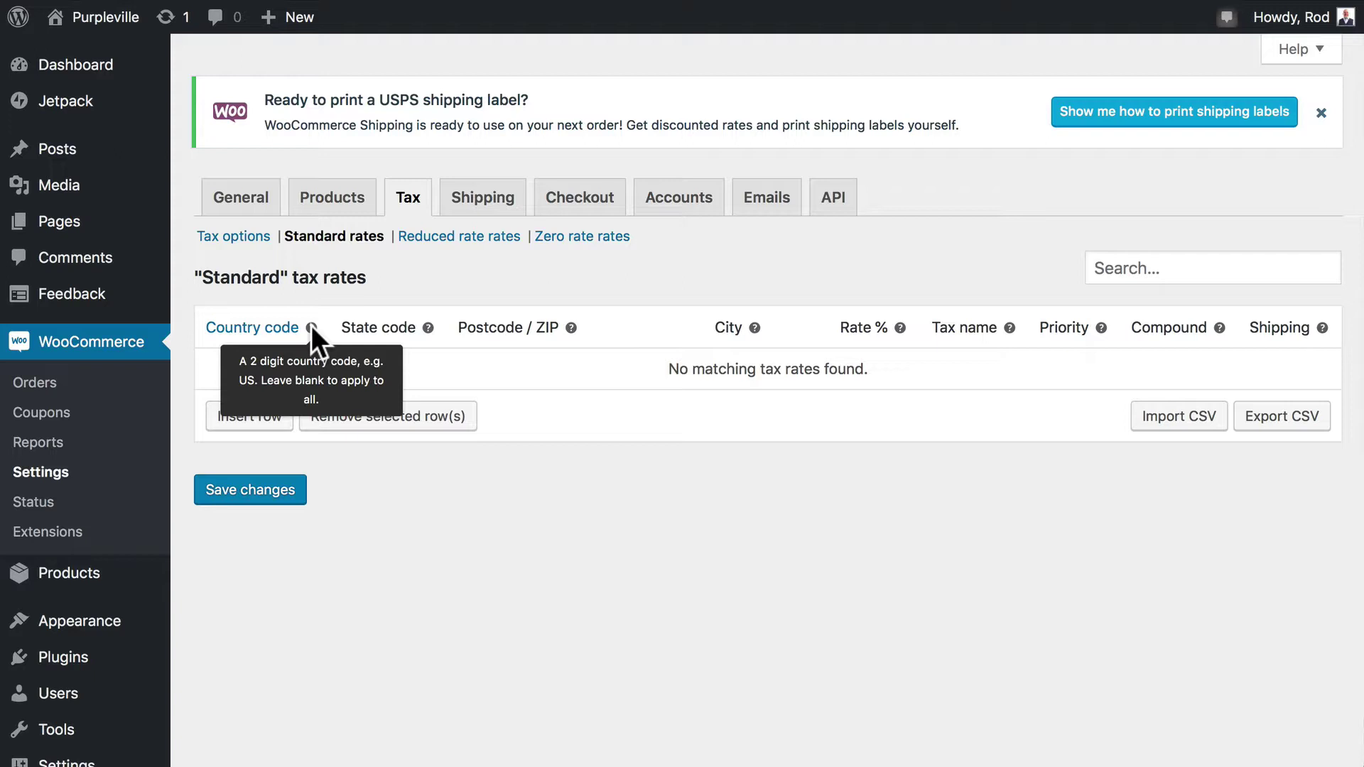
{"action": "left_click", "coordinate": [268, 331]}
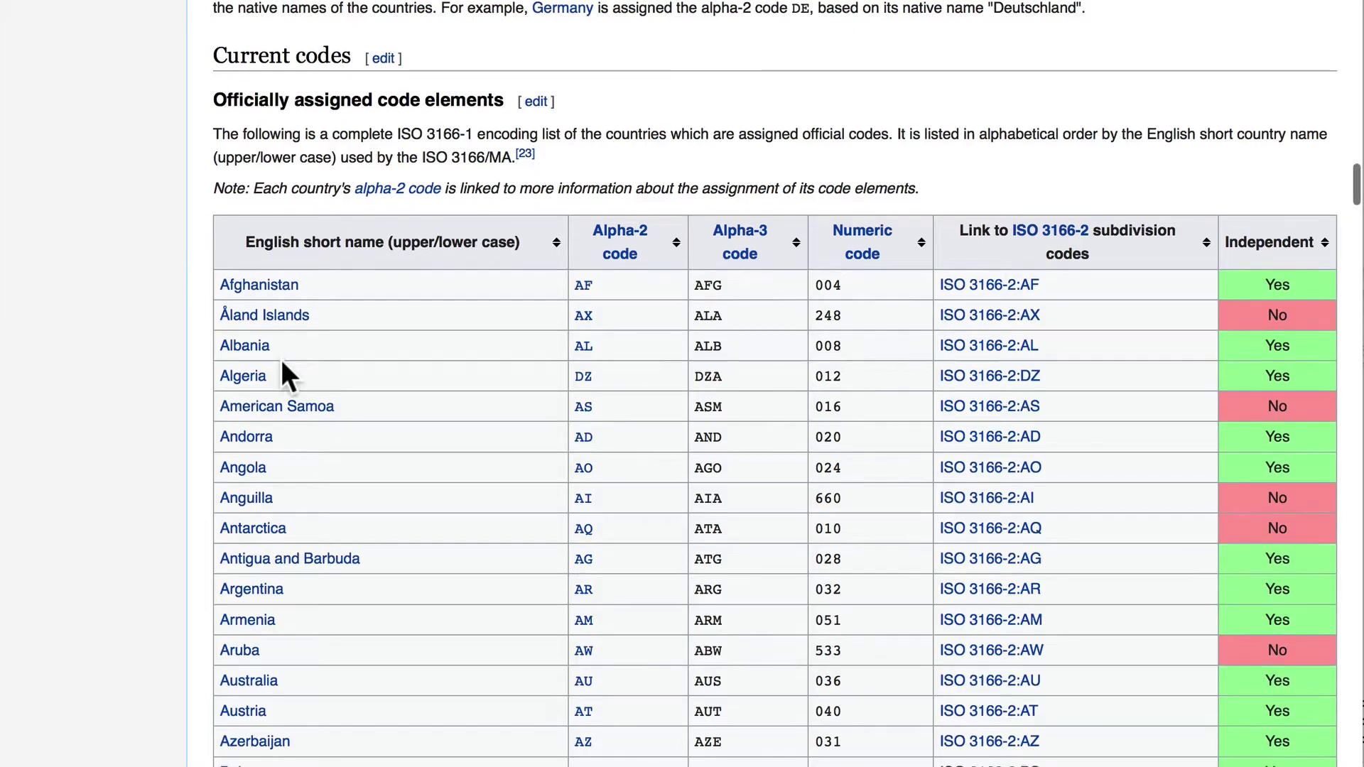
{"action": "scroll", "coordinate": [280, 358], "scroll_direction": "down", "scroll_amount": 10}
{"action": "scroll", "coordinate": [280, 360], "scroll_direction": "down", "scroll_amount": 20}
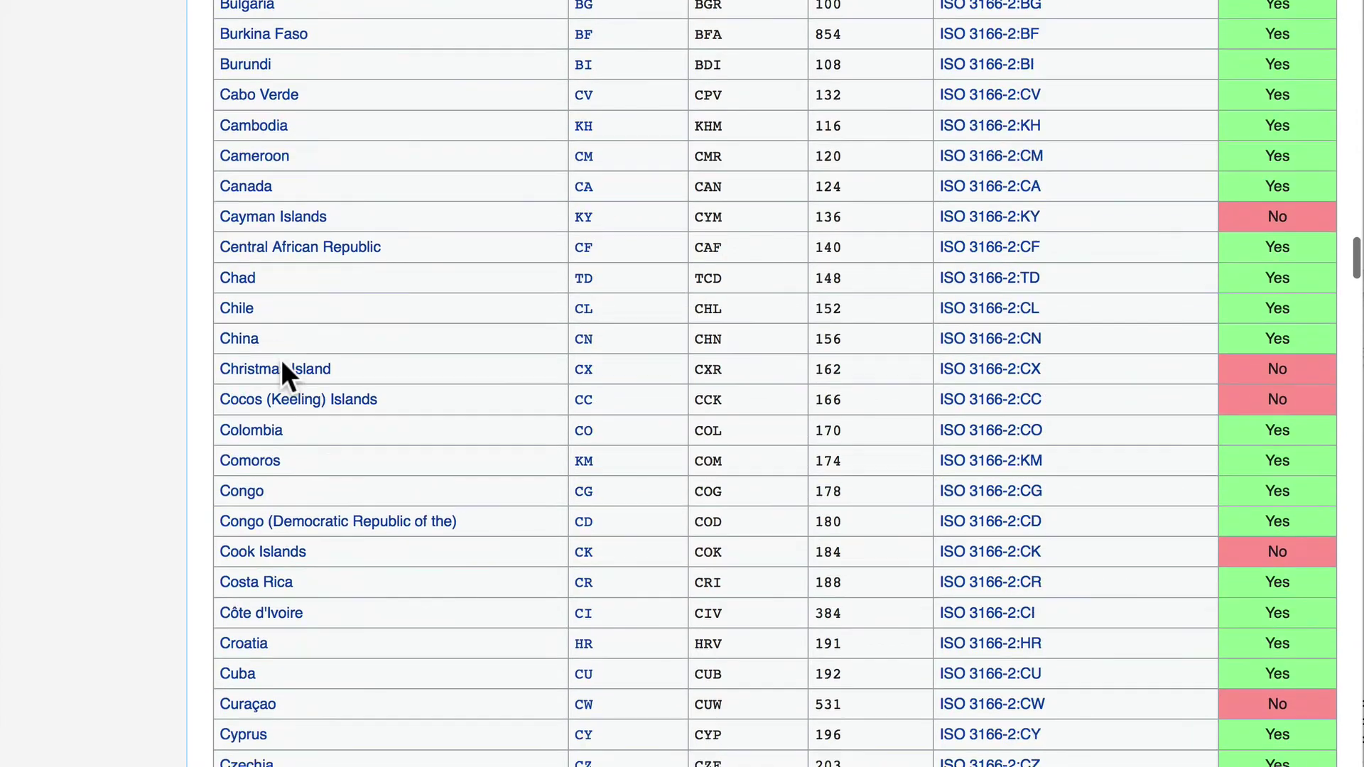
{"action": "scroll", "coordinate": [282, 363], "scroll_direction": "down", "scroll_amount": 9}
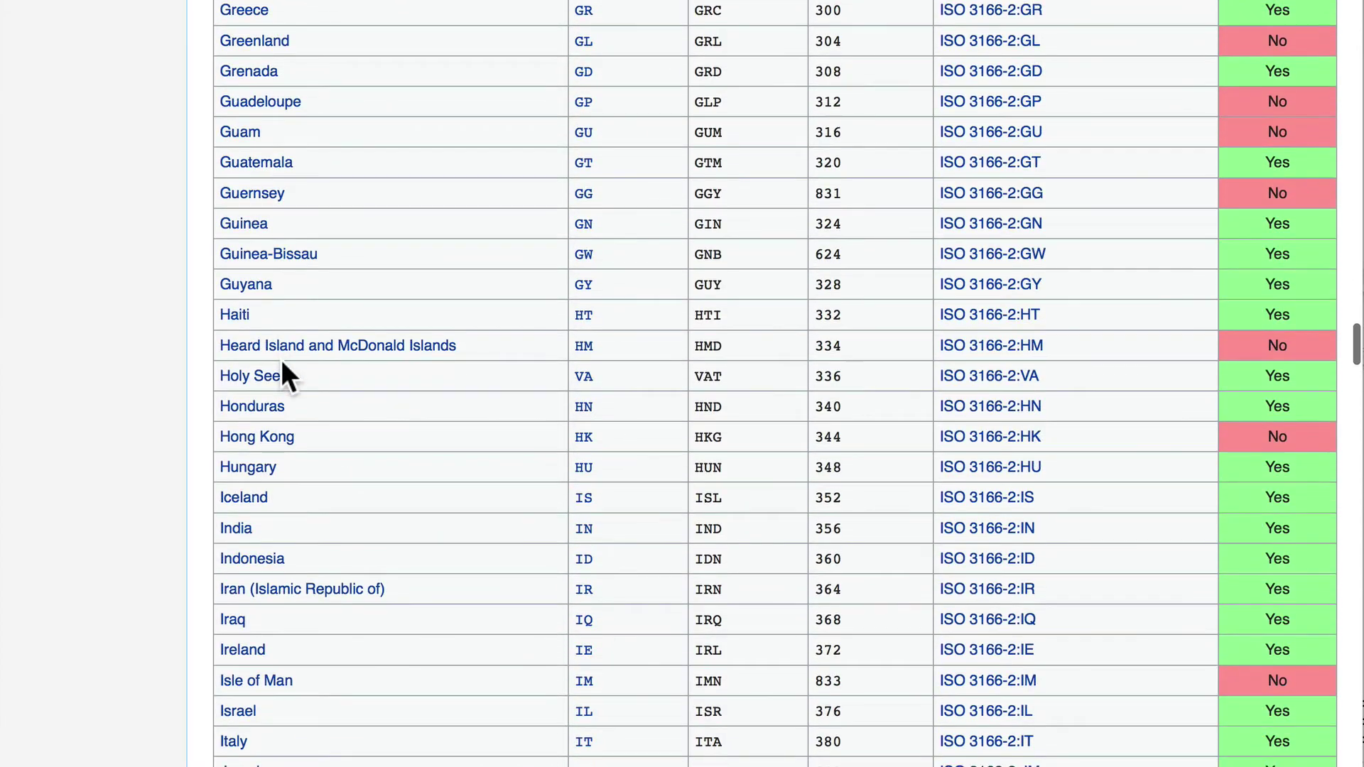
{"action": "key", "text": "super+w"}
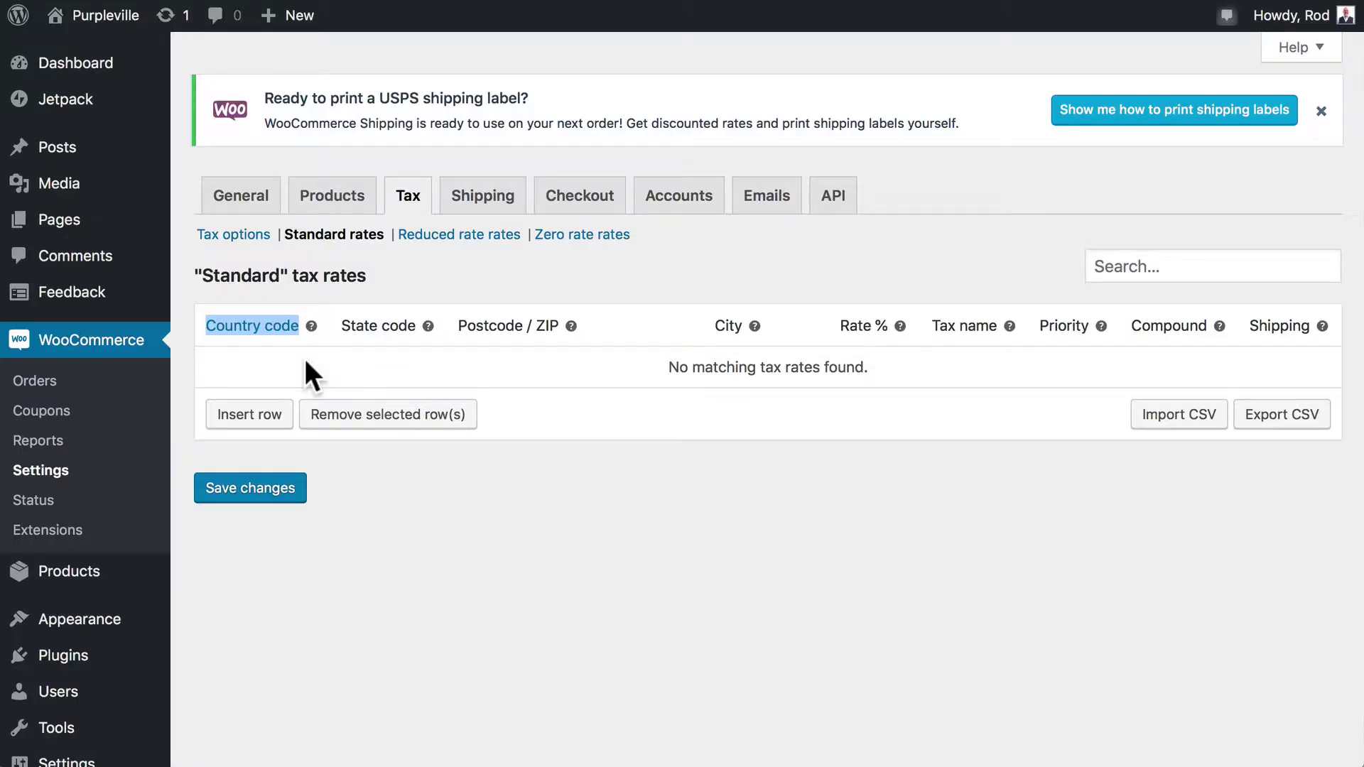
Add a Standard rate row for country US, state IN at 7% named 'IN Tax' and save.
{"action": "left_click", "coordinate": [253, 419]}
{"action": "left_click", "coordinate": [249, 365]}
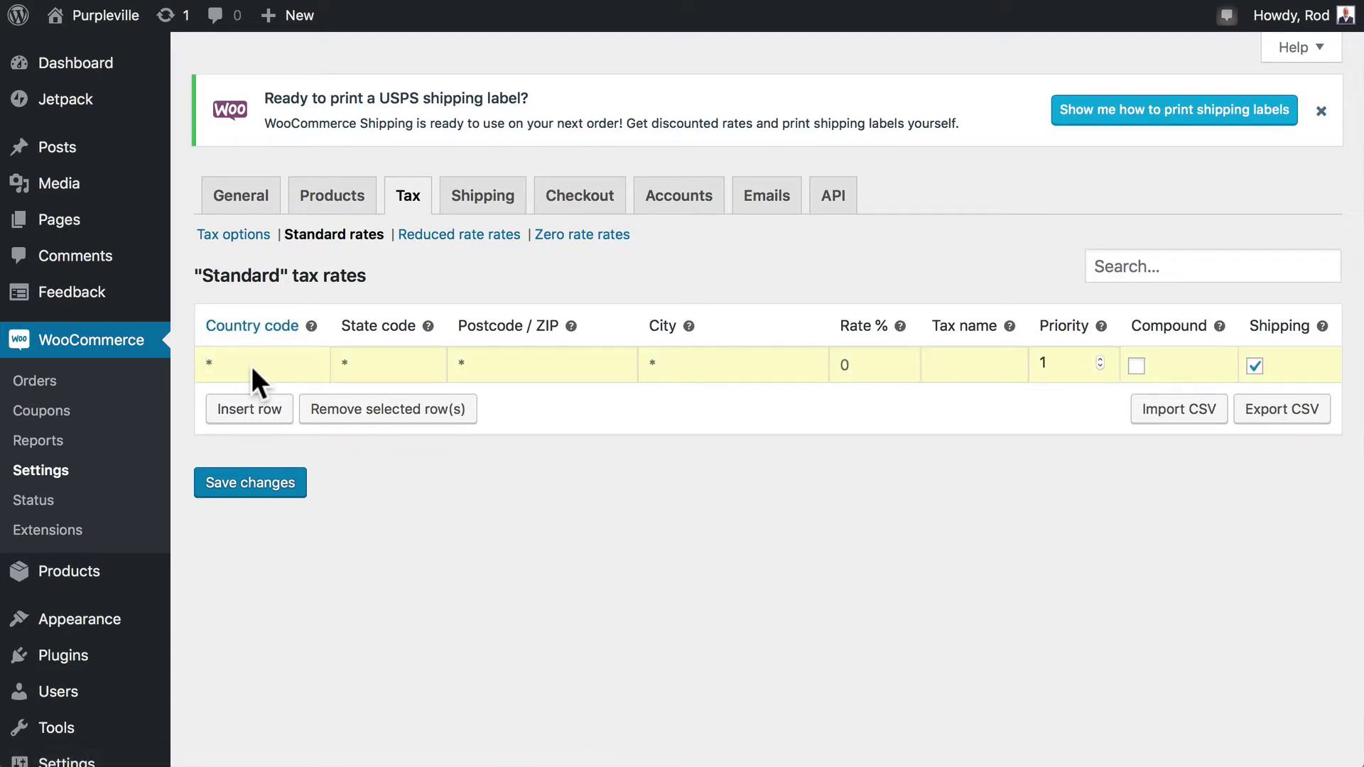
{"action": "type", "text": "US"}
{"action": "left_click", "coordinate": [342, 364]}
{"action": "type", "text": "IN"}
{"action": "left_click", "coordinate": [852, 369]}
{"action": "type", "text": "7"}
{"action": "left_click", "coordinate": [945, 364]}
{"action": "type", "text": "IN Tax"}
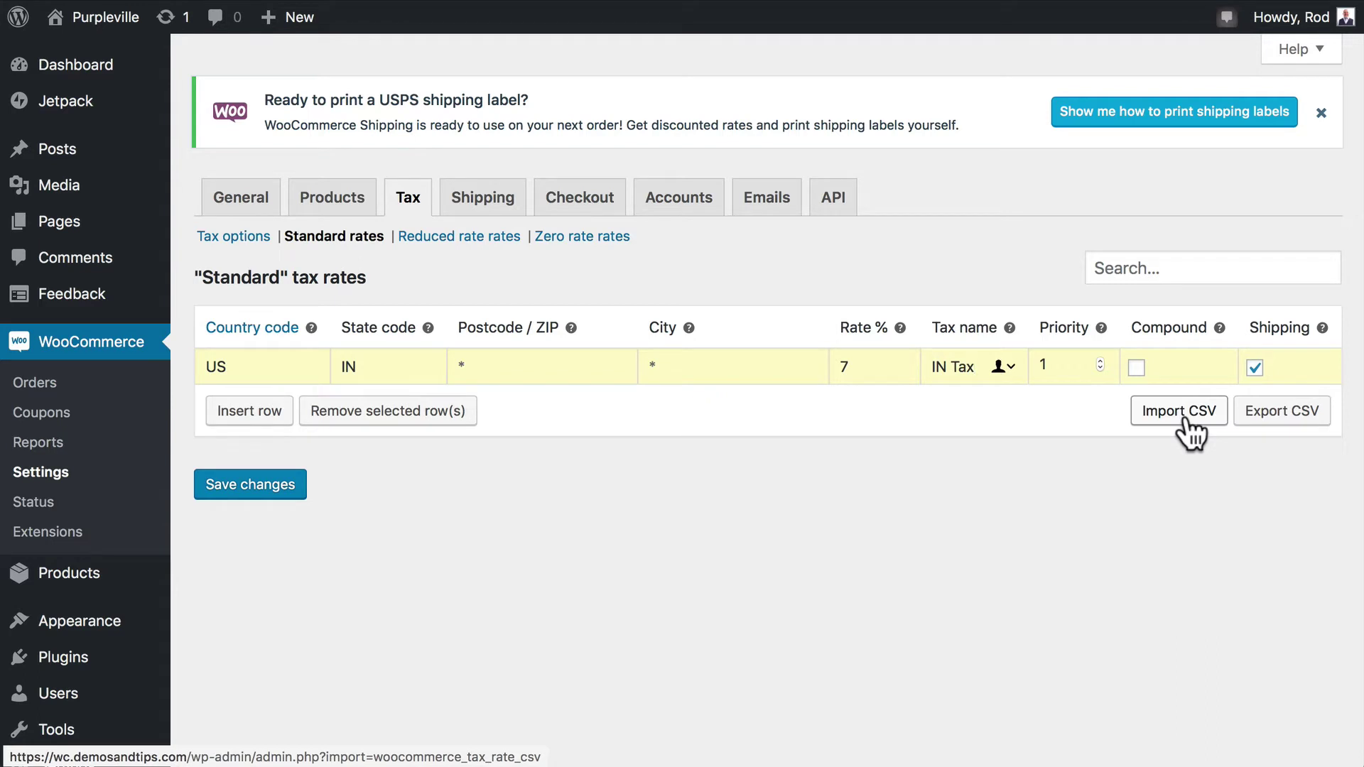
{"action": "left_click", "coordinate": [235, 497]}
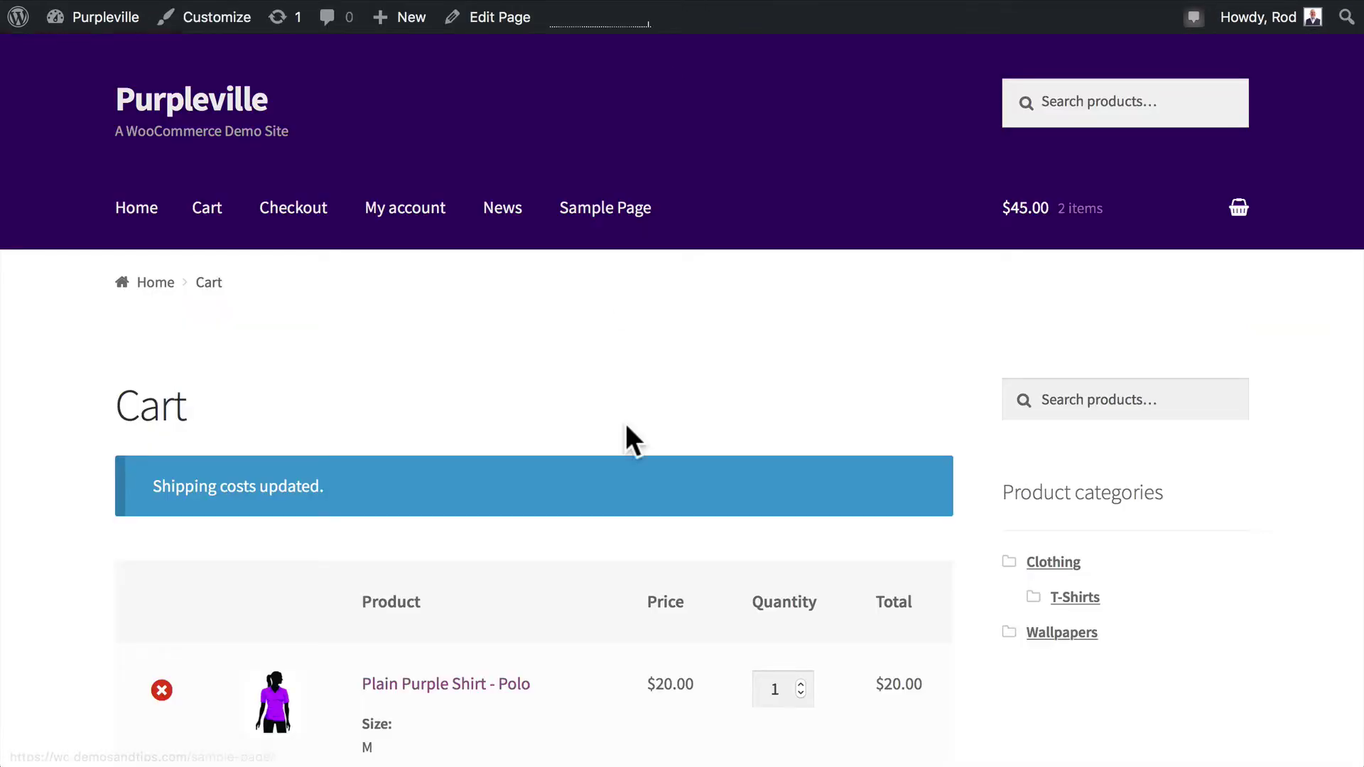
Scroll the Cart page to Cart totals showing $3.15 tax on $45.00, total $48.15.
{"action": "scroll", "coordinate": [552, 402], "scroll_direction": "down", "scroll_amount": 7}
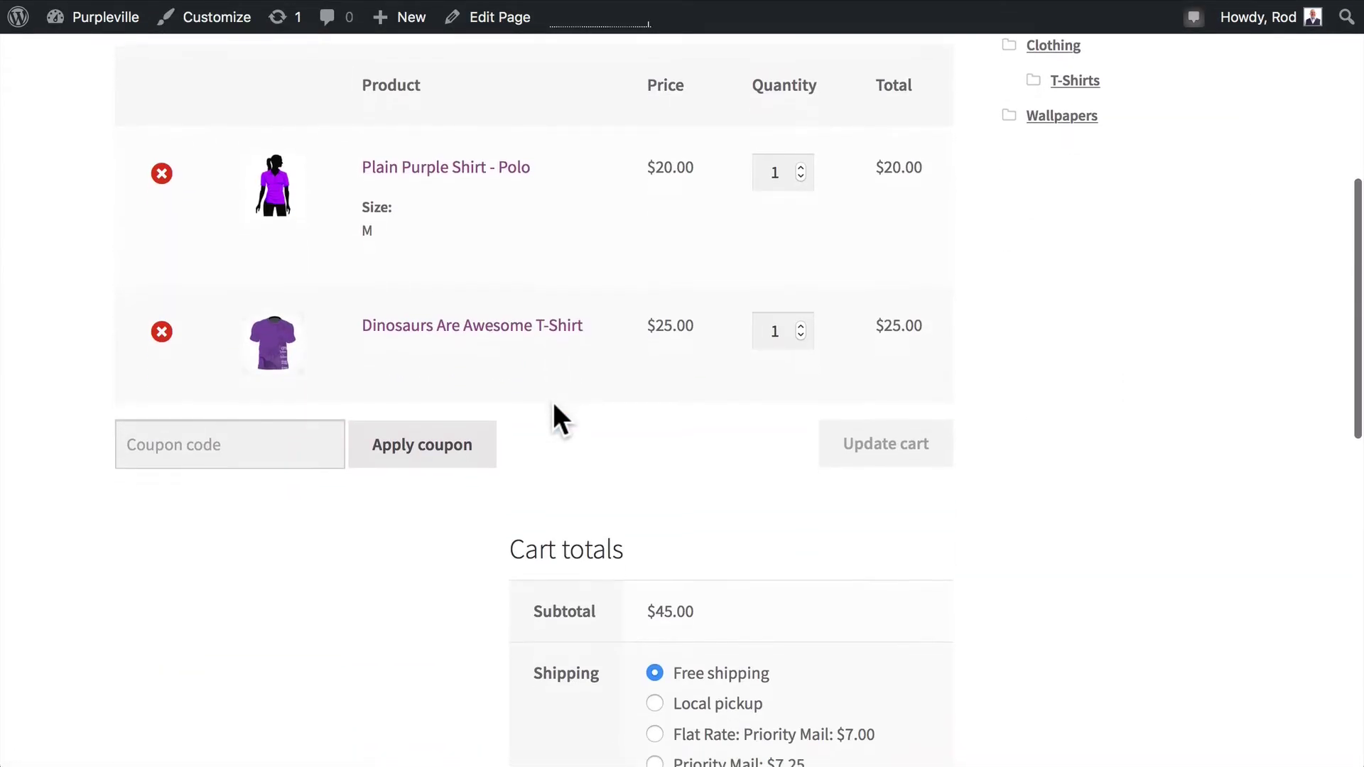
{"action": "scroll", "coordinate": [553, 405], "scroll_direction": "down", "scroll_amount": 8}
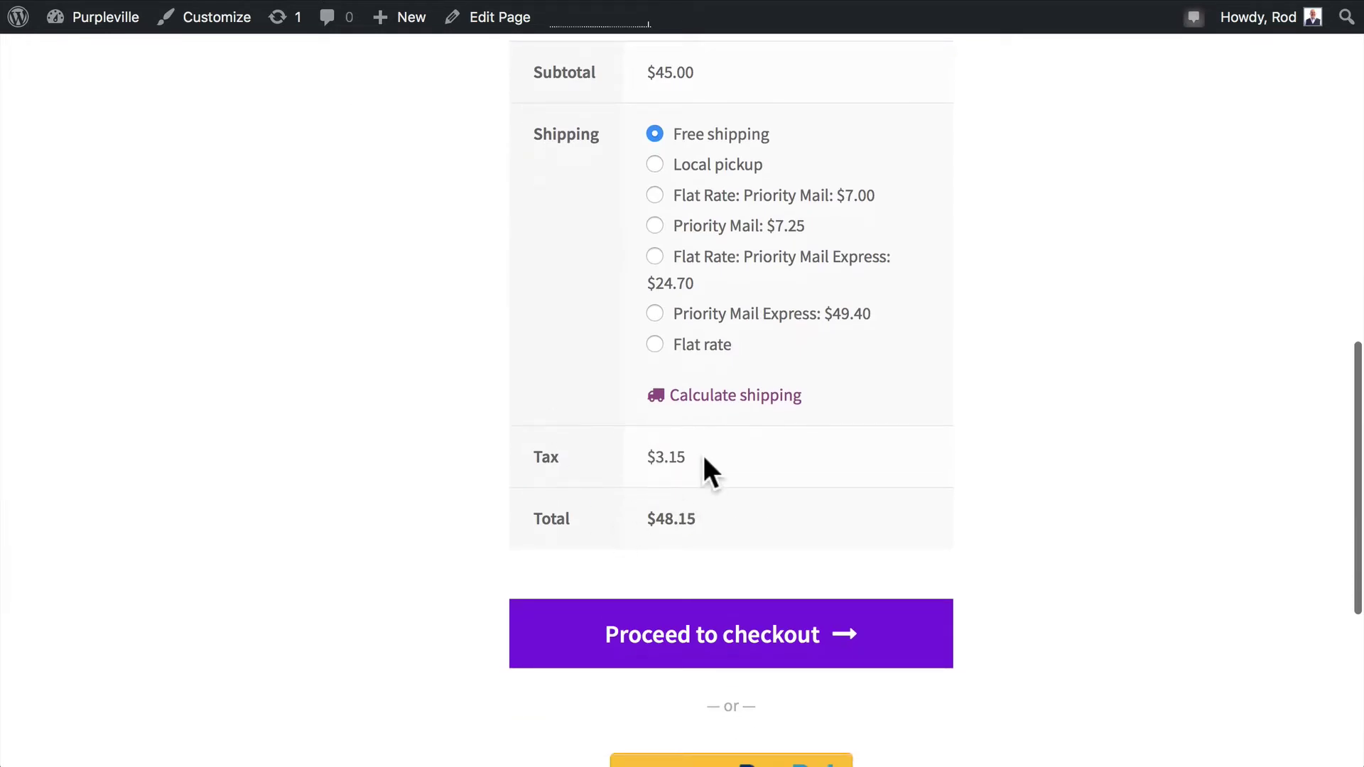
{"action": "scroll", "coordinate": [702, 453], "scroll_direction": "up", "scroll_amount": 1}
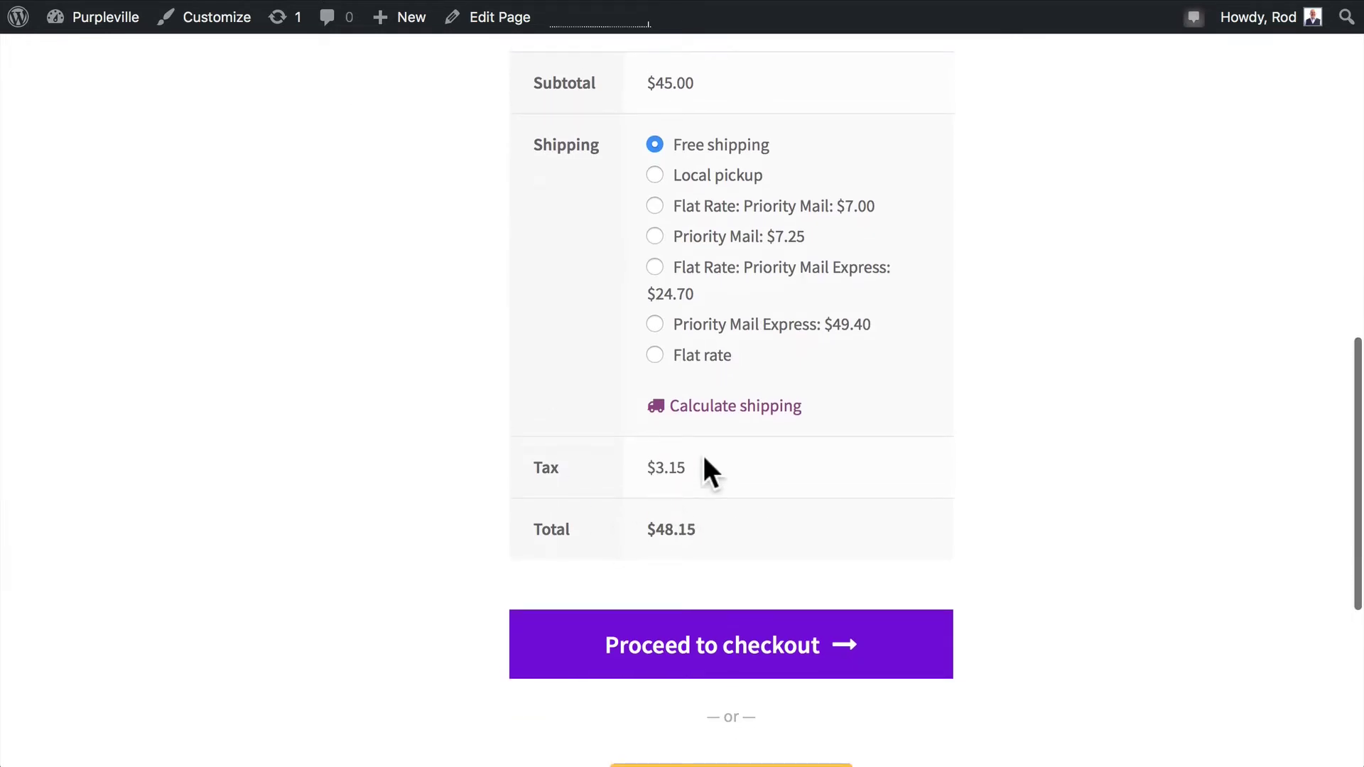
{"action": "scroll", "coordinate": [702, 453], "scroll_direction": "up", "scroll_amount": 4}
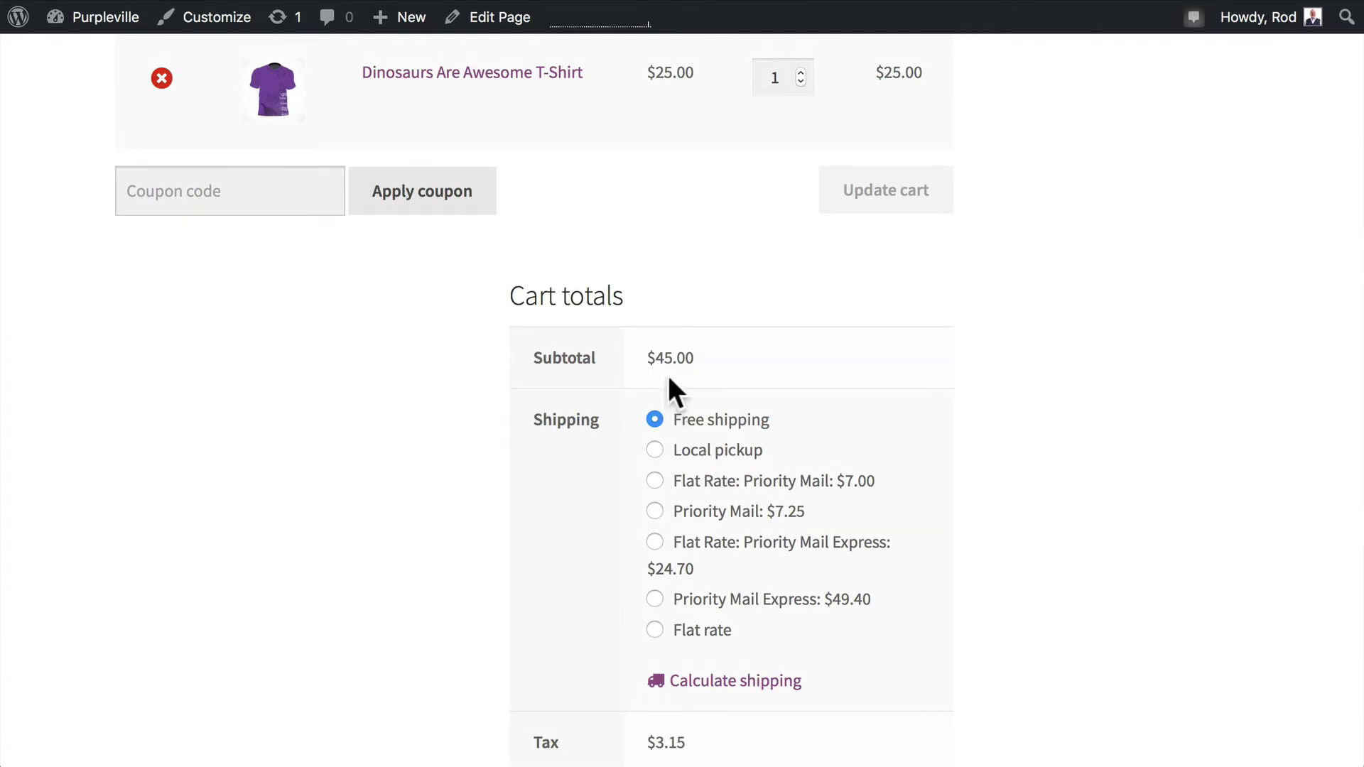
{"action": "scroll", "coordinate": [668, 383], "scroll_direction": "down", "scroll_amount": 3}
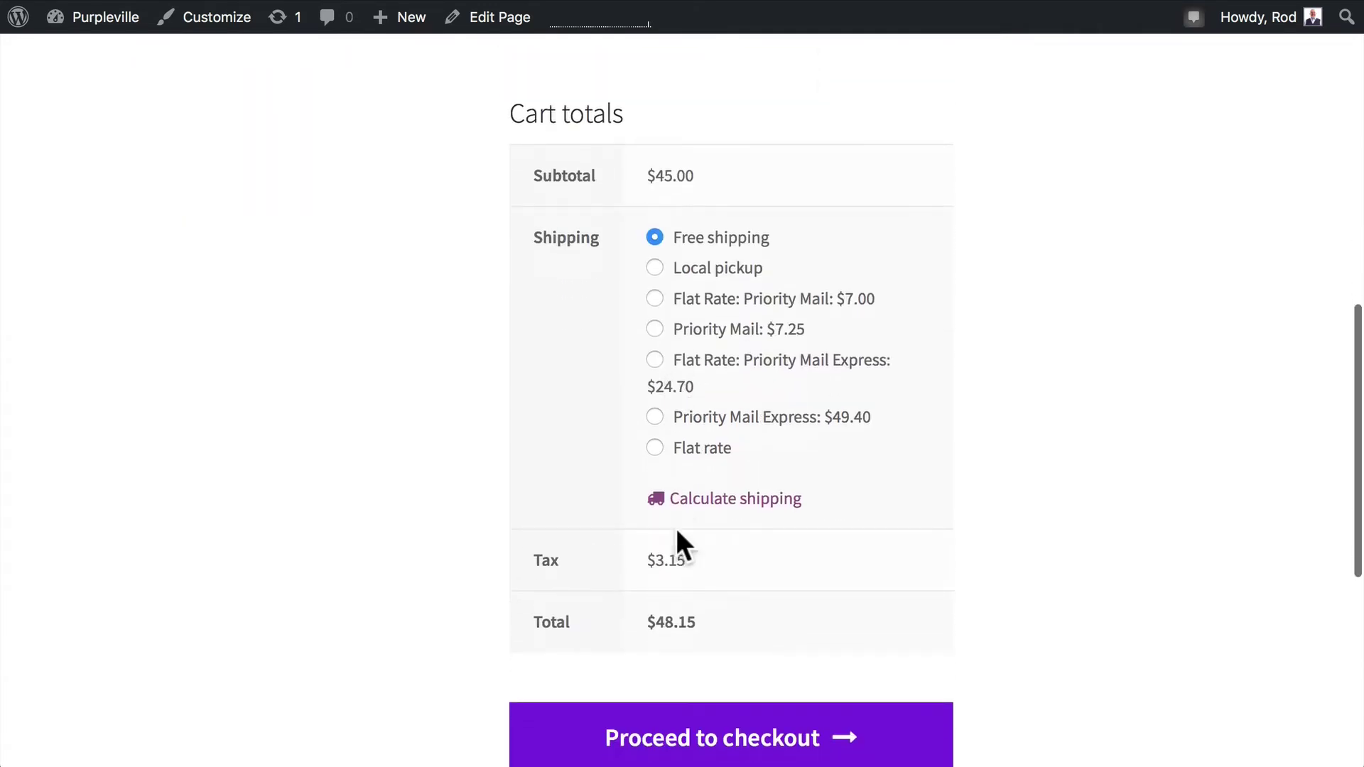